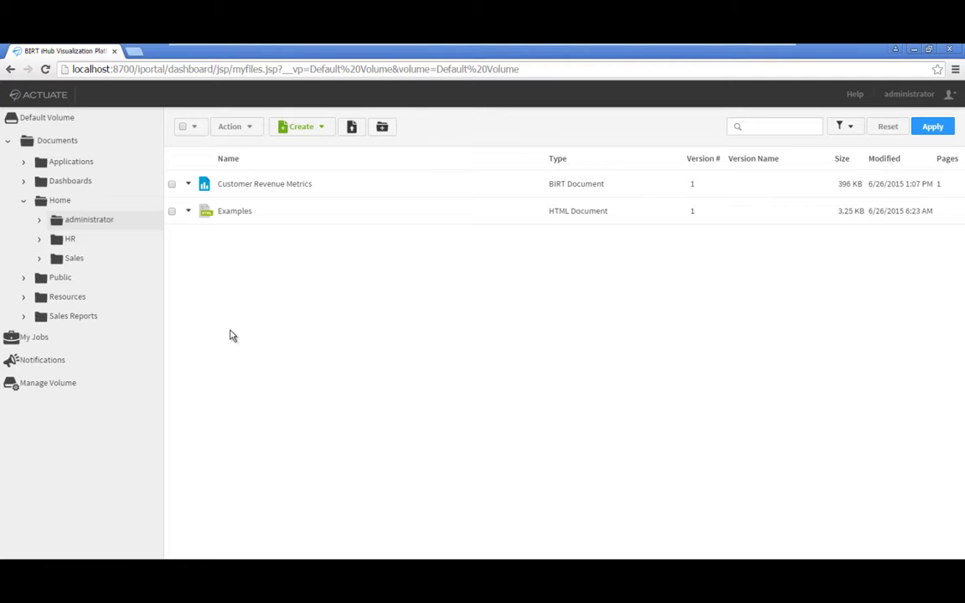
Step: Run the Customer Analysis Detail Report from Public for the 50k–75k income level and enable interactivity
{"action": "left_click", "coordinate": [66, 282]}
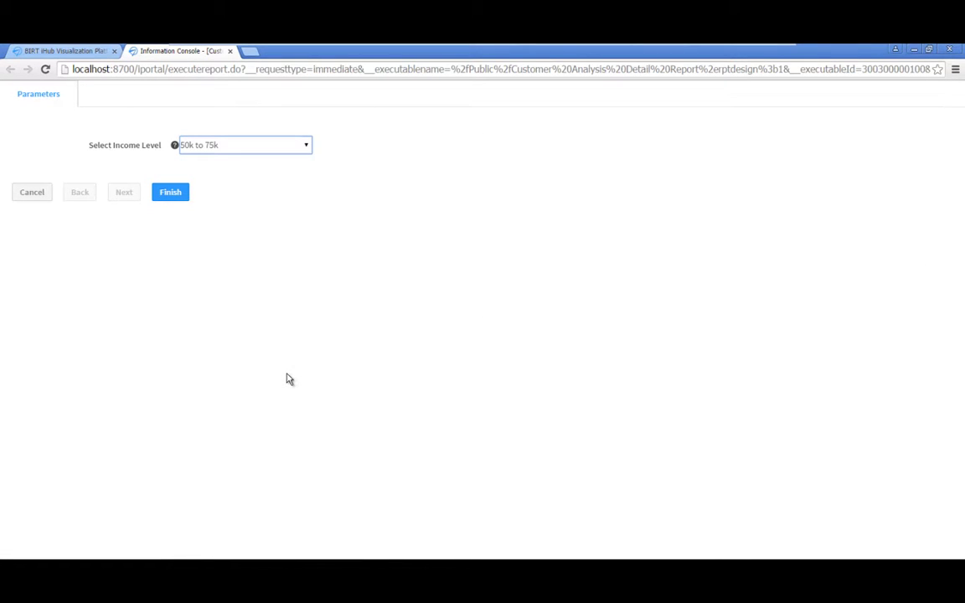
{"action": "left_click", "coordinate": [178, 198]}
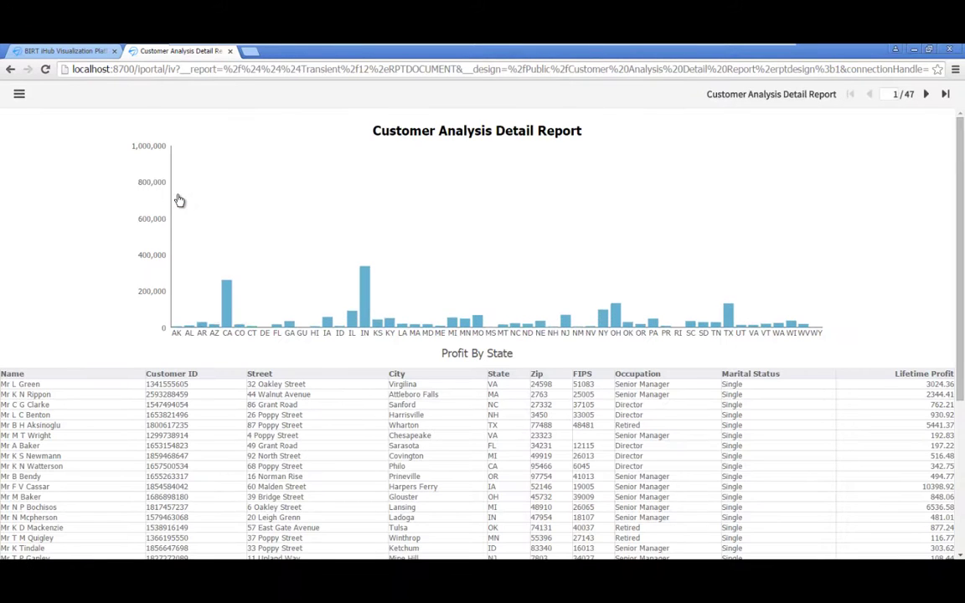
{"action": "left_click", "coordinate": [20, 95]}
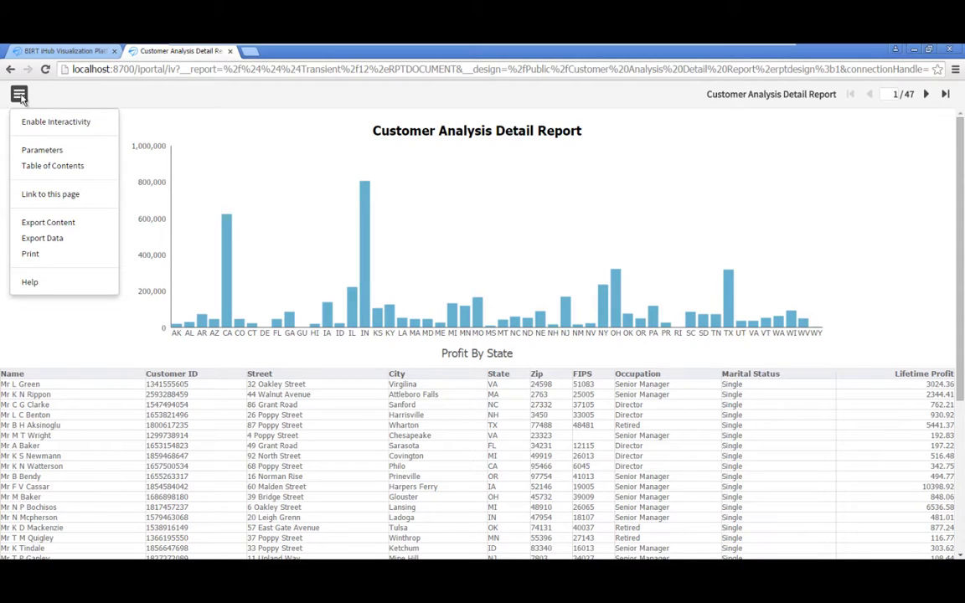
{"action": "left_click", "coordinate": [39, 123]}
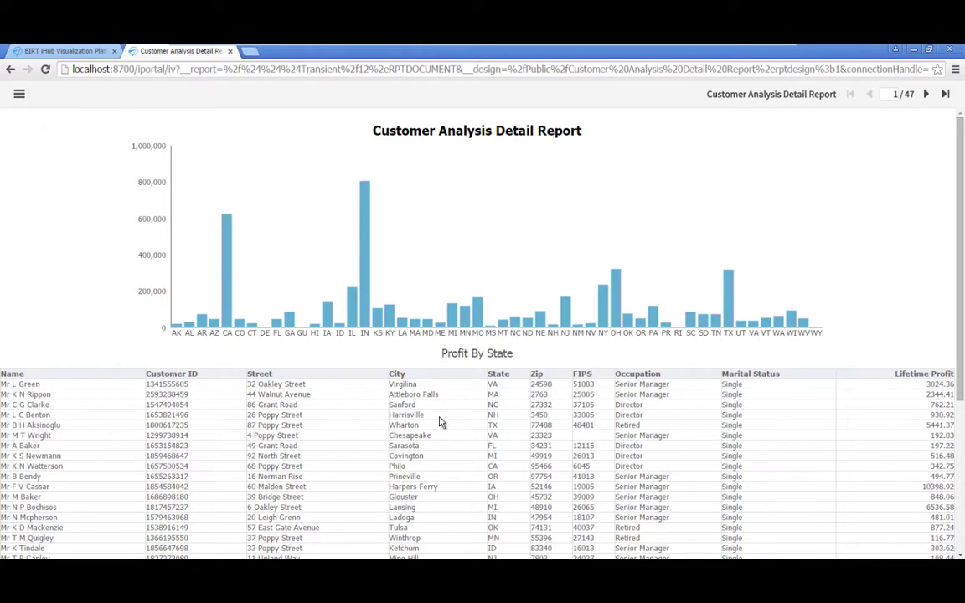
Step: Add a State group to the customer table and sort Lifetime Profit descending
{"action": "left_click", "coordinate": [505, 416]}
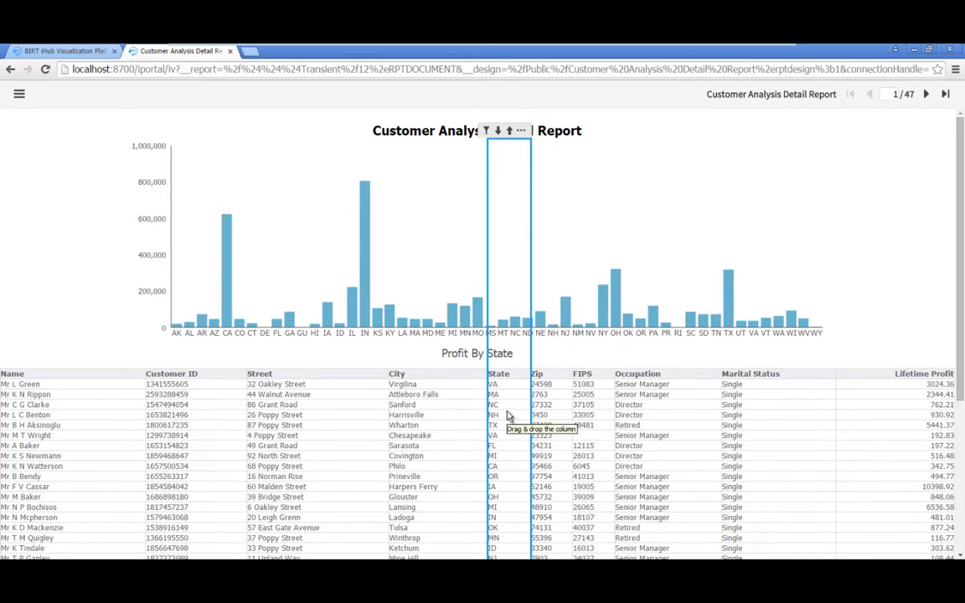
{"action": "right_click", "coordinate": [507, 417]}
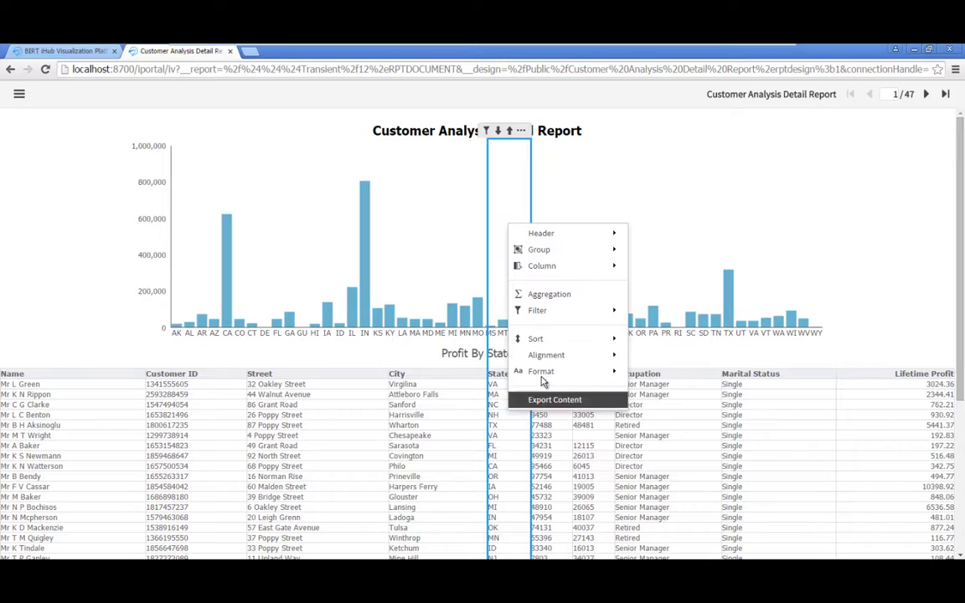
{"action": "mouse_move", "coordinate": [553, 258]}
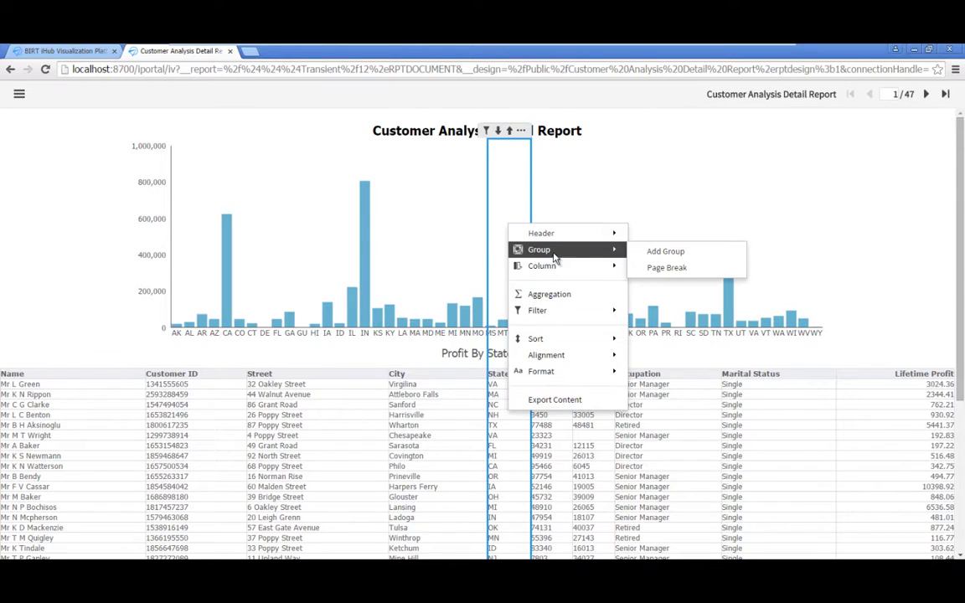
{"action": "left_click", "coordinate": [663, 252]}
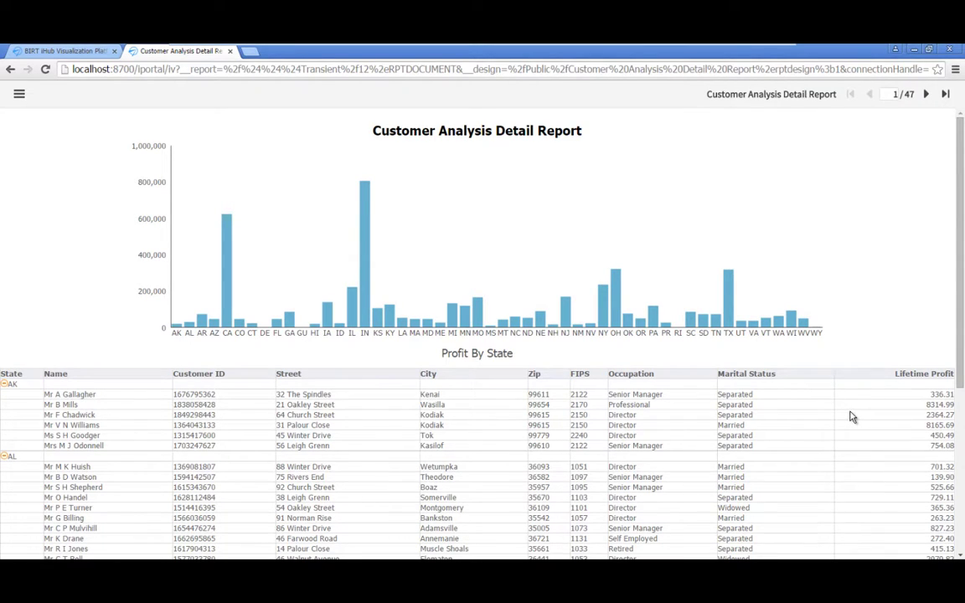
{"action": "left_click", "coordinate": [875, 409]}
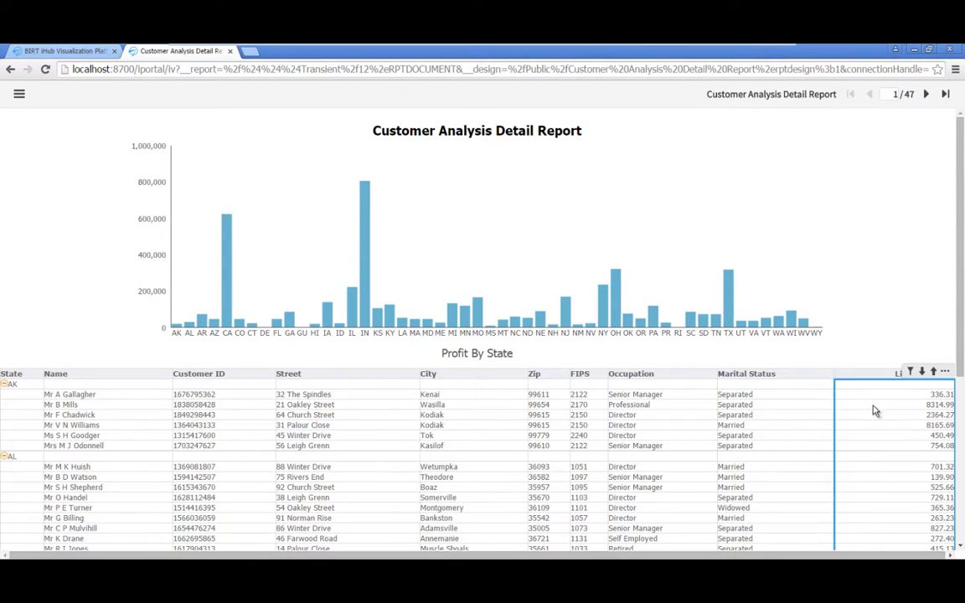
{"action": "left_click", "coordinate": [922, 371]}
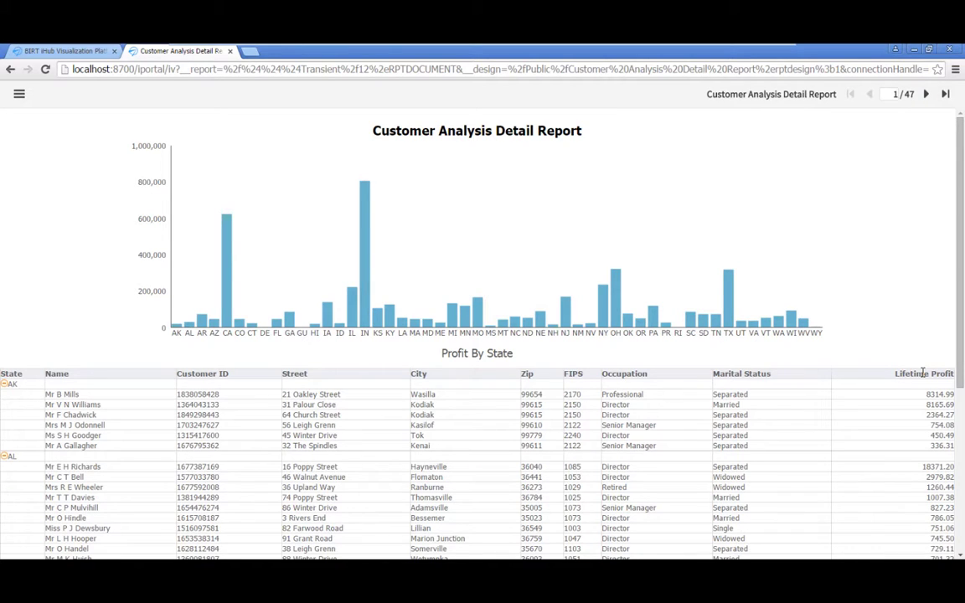
Step: Filter the Occupation column to equal Professional
{"action": "left_click", "coordinate": [663, 409]}
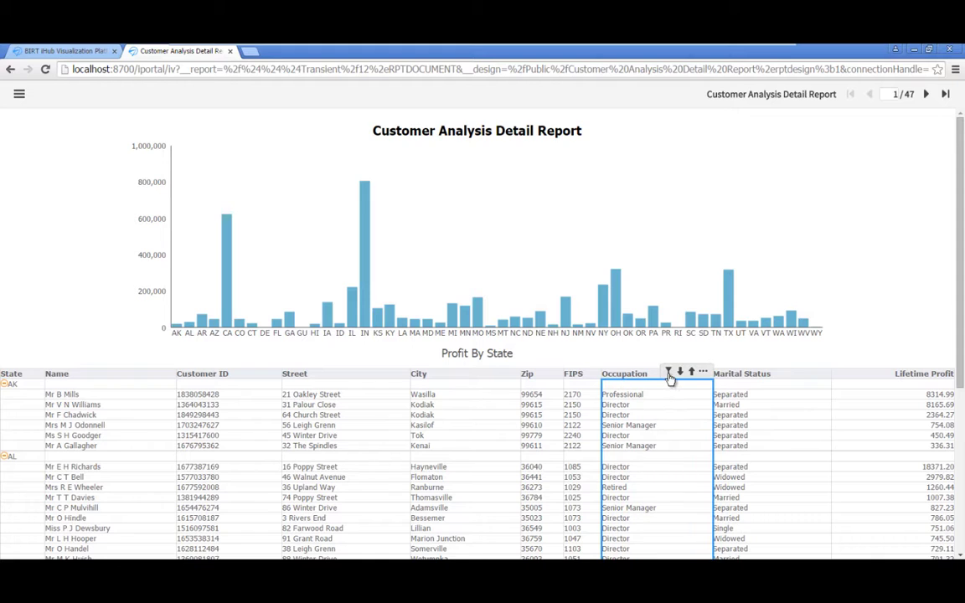
{"action": "left_click", "coordinate": [668, 373]}
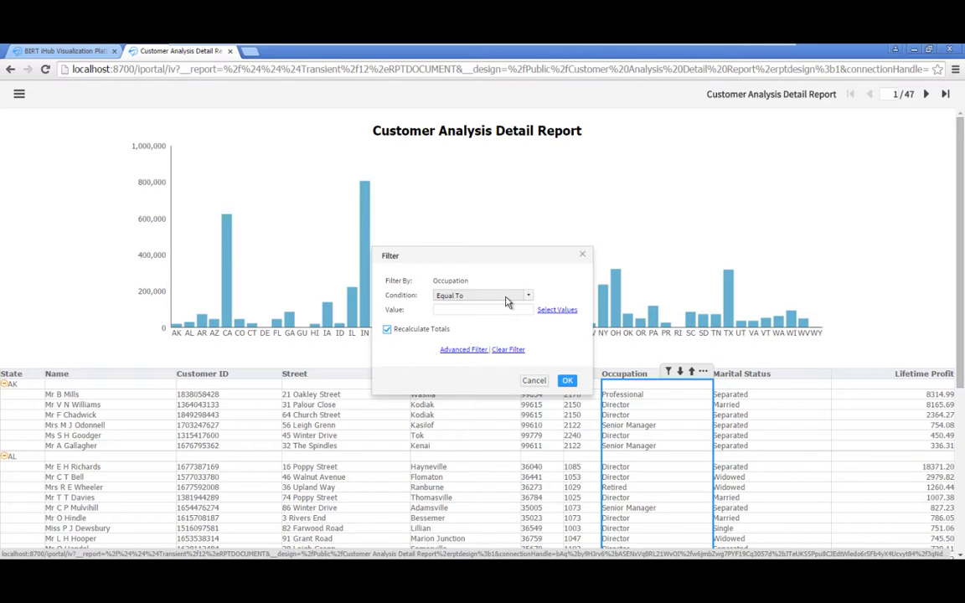
{"action": "left_click", "coordinate": [553, 311]}
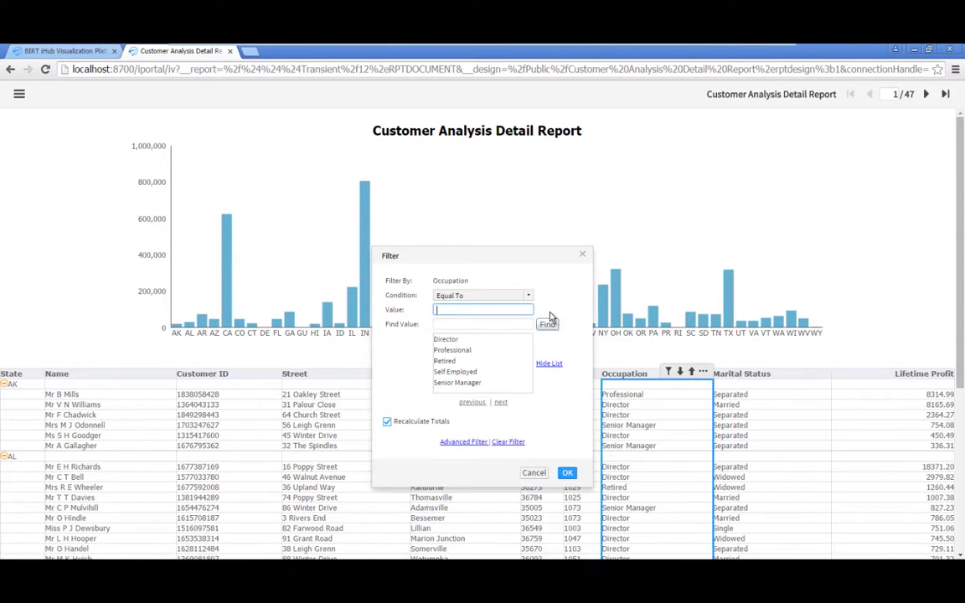
{"action": "left_click", "coordinate": [466, 352]}
{"action": "left_click", "coordinate": [566, 475]}
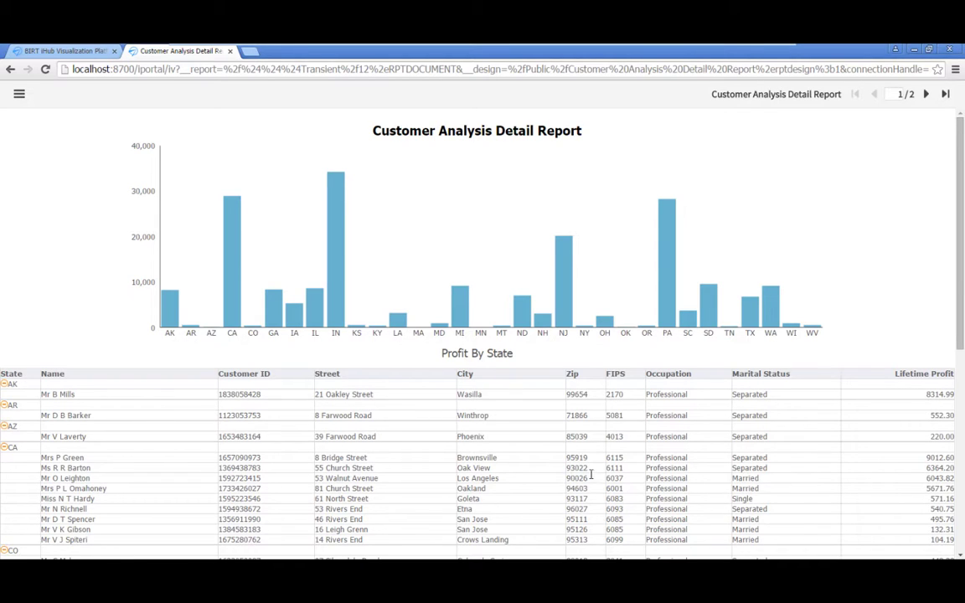
Step: Format the Lifetime Profit column as currency with the $ symbol
{"action": "left_click", "coordinate": [851, 465]}
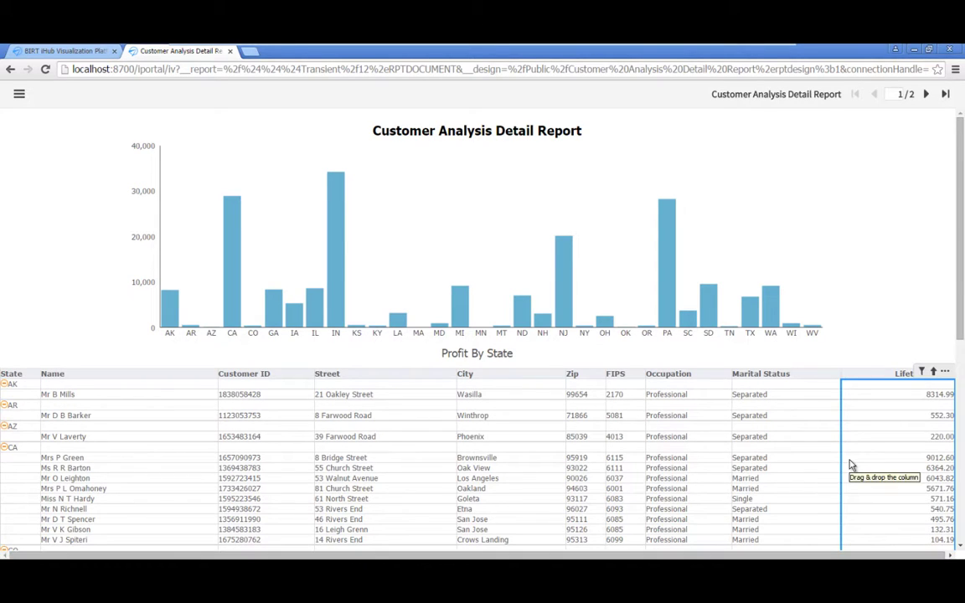
{"action": "right_click", "coordinate": [851, 465]}
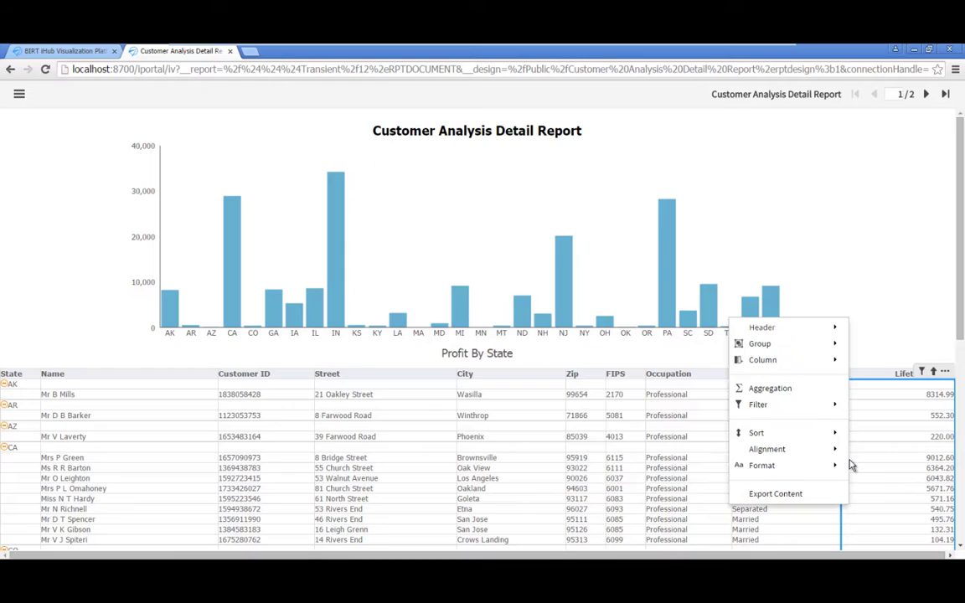
{"action": "mouse_move", "coordinate": [838, 465]}
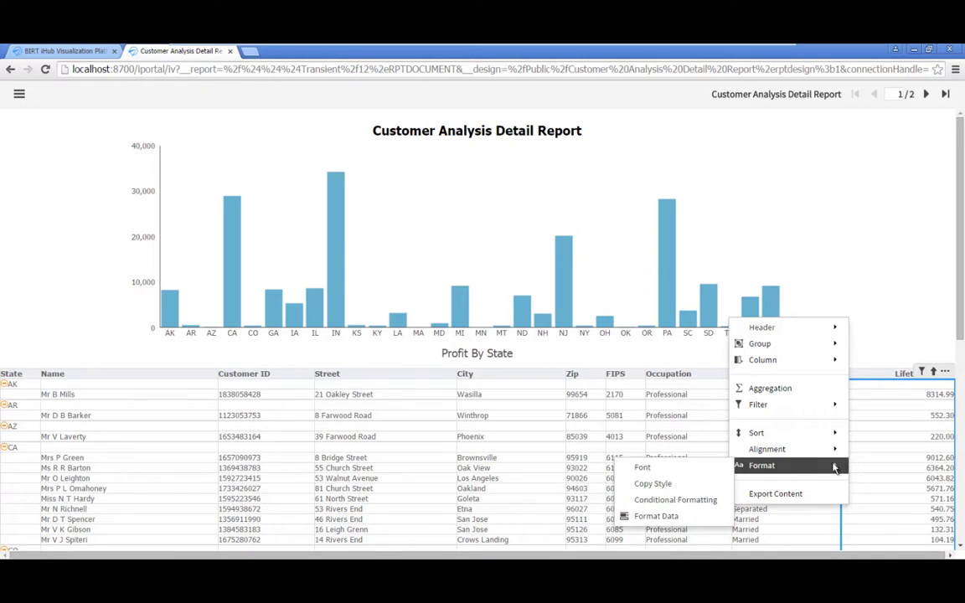
{"action": "left_click", "coordinate": [677, 517]}
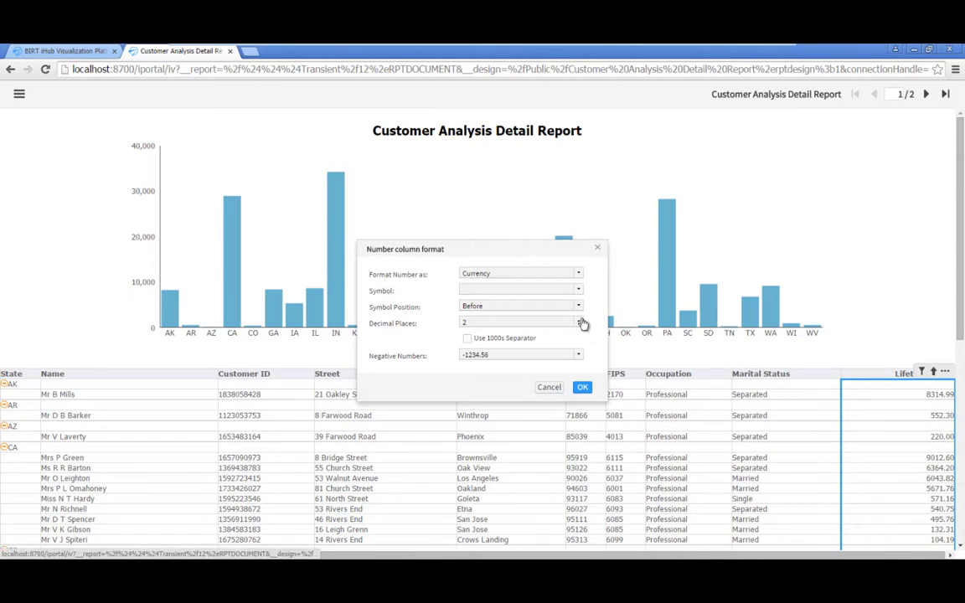
{"action": "left_click", "coordinate": [578, 289]}
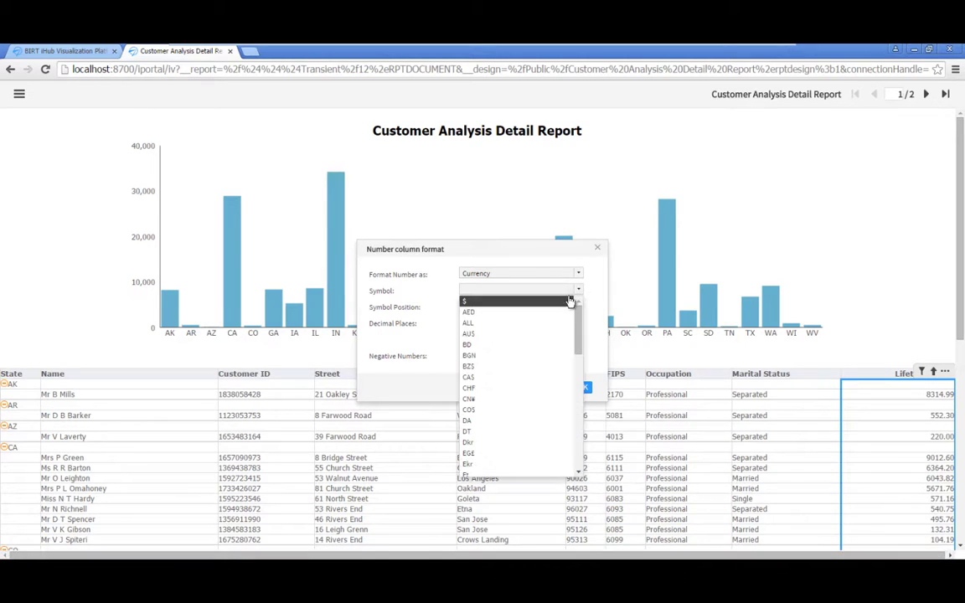
{"action": "left_click", "coordinate": [570, 300]}
{"action": "left_click", "coordinate": [584, 388]}
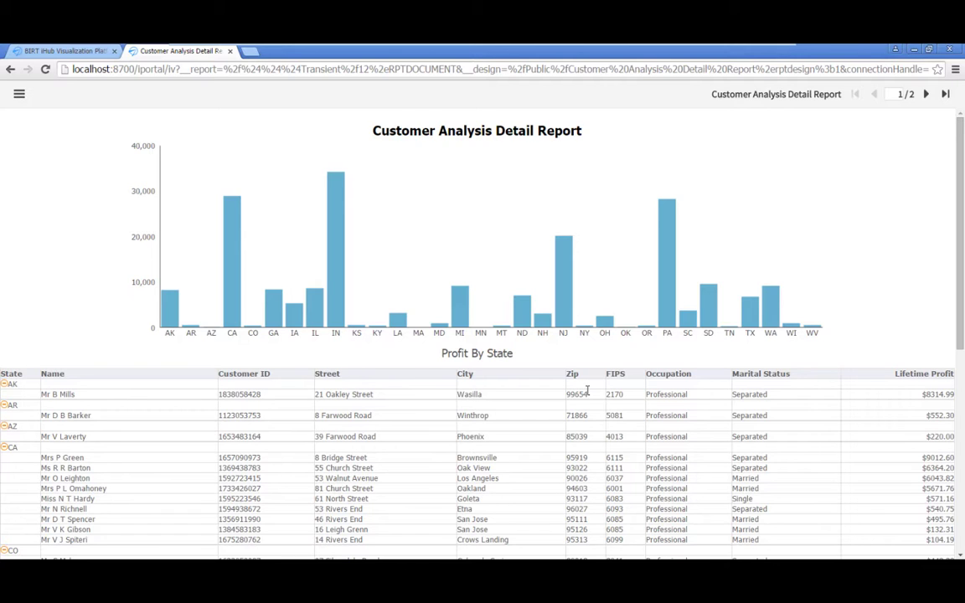
Step: Add a Sum of Profit aggregation at each State group footer, labelled 'State Total'
{"action": "left_click", "coordinate": [854, 459]}
{"action": "right_click", "coordinate": [853, 457]}
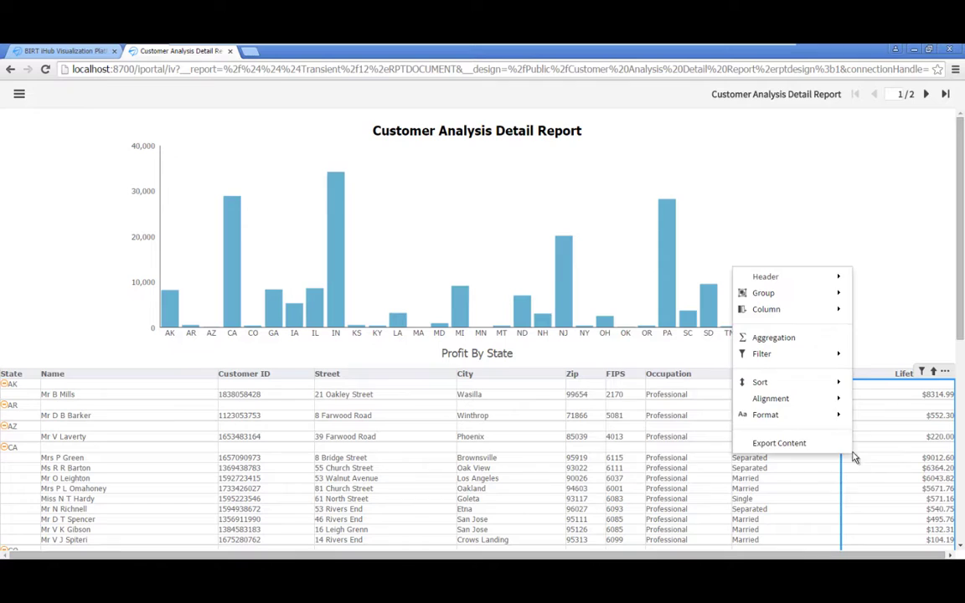
{"action": "left_click", "coordinate": [795, 348]}
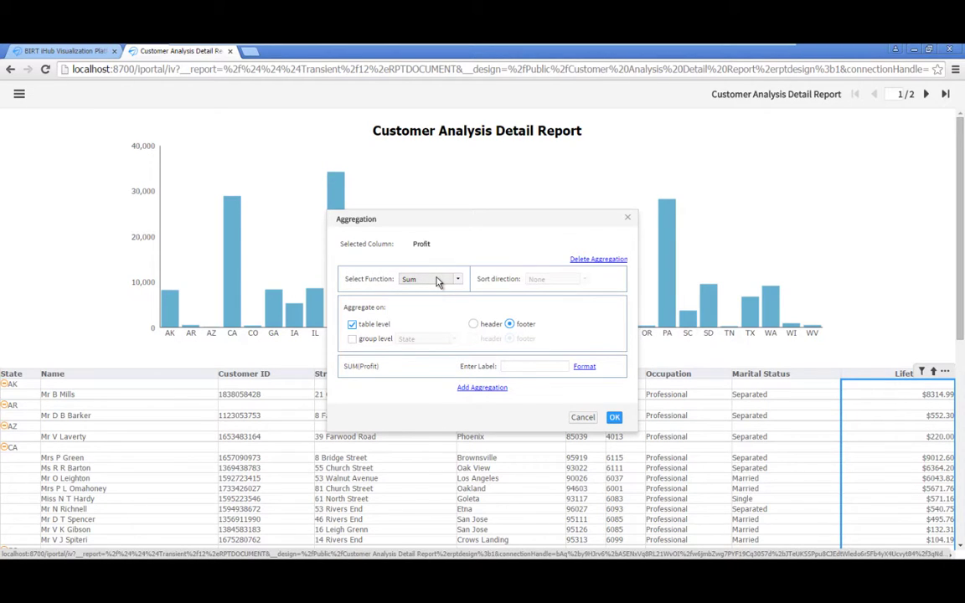
{"action": "left_click", "coordinate": [352, 325]}
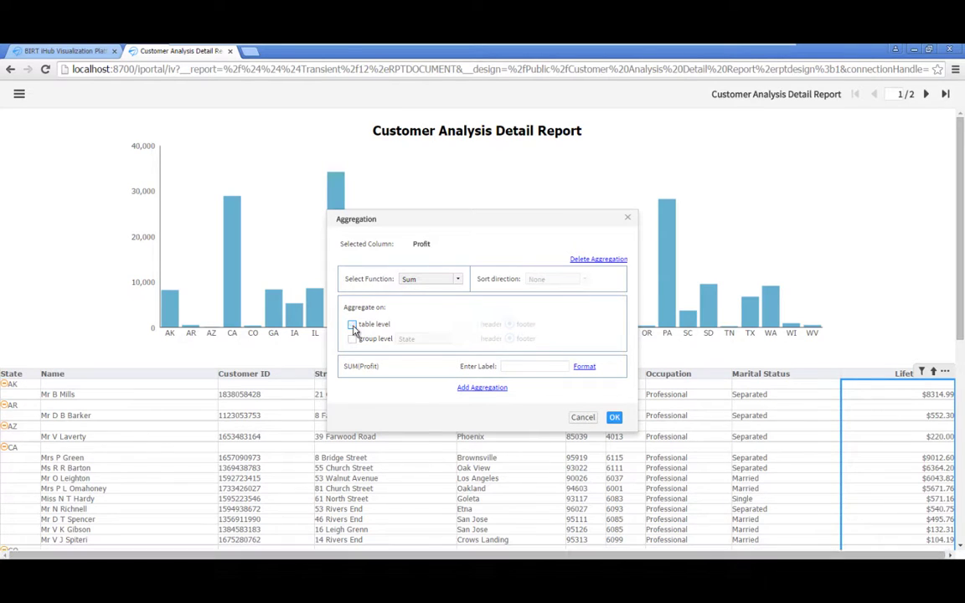
{"action": "left_click", "coordinate": [352, 339]}
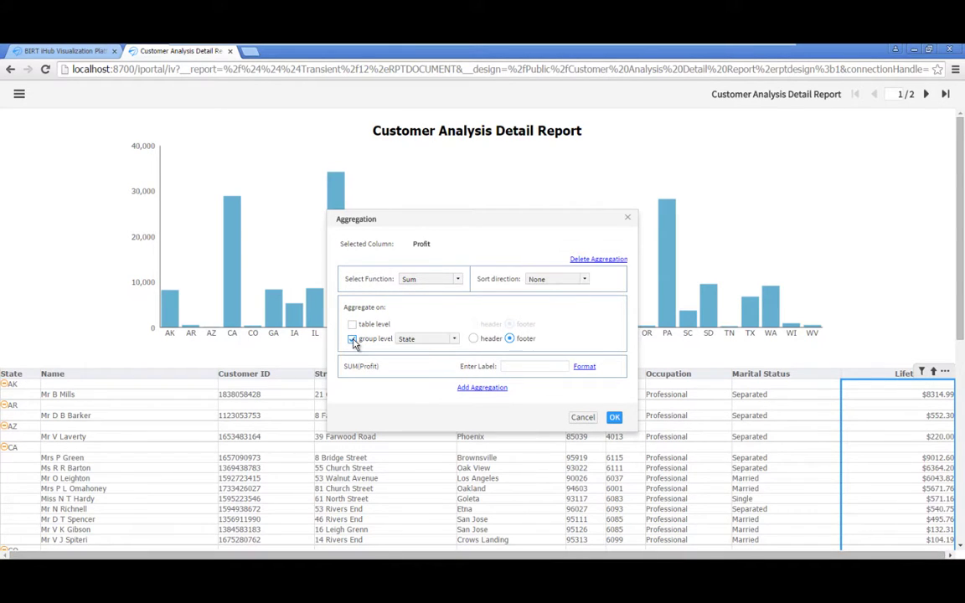
{"action": "left_click", "coordinate": [513, 366]}
{"action": "type", "text": "State Tot"}
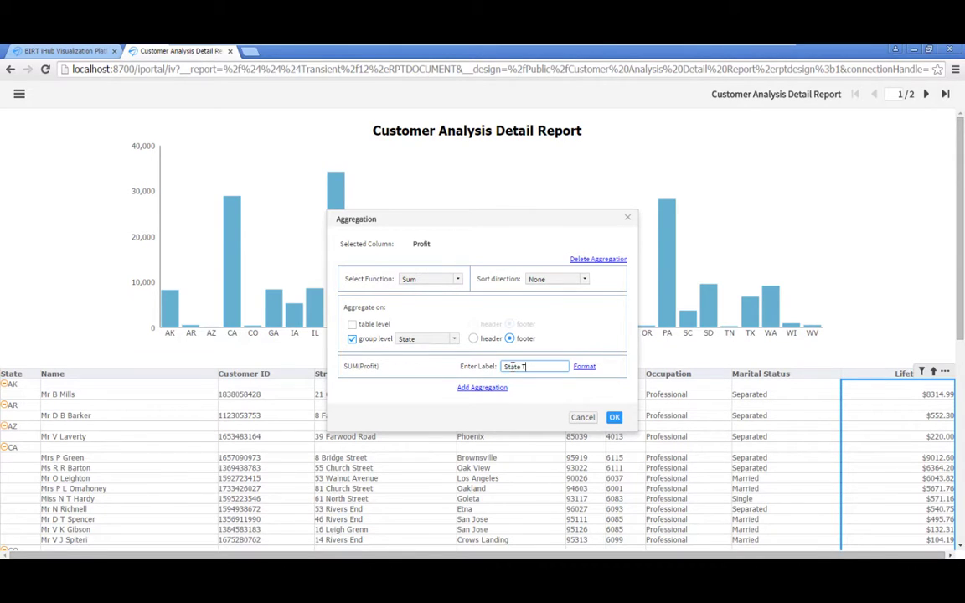
{"action": "type", "text": "als:"}
{"action": "left_click", "coordinate": [614, 417]}
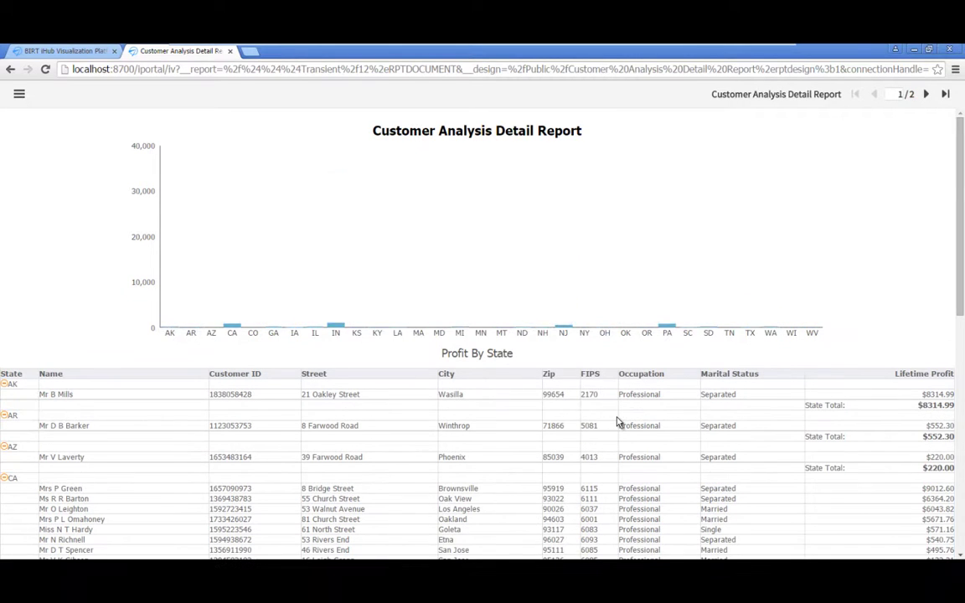
Step: Edit the report title text to read 'Lifetime Profit for Professionals'
{"action": "left_click", "coordinate": [558, 136]}
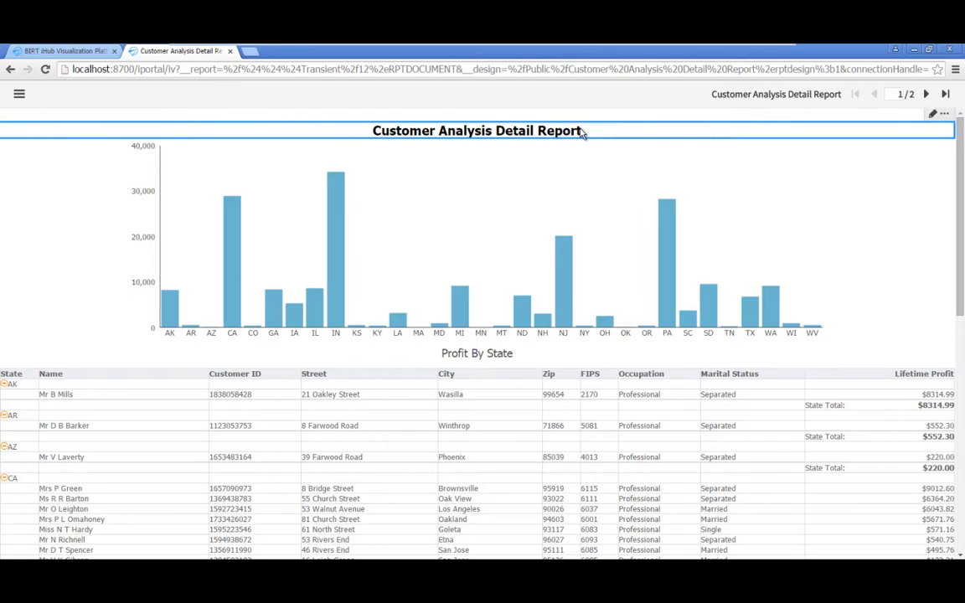
{"action": "left_click", "coordinate": [933, 118]}
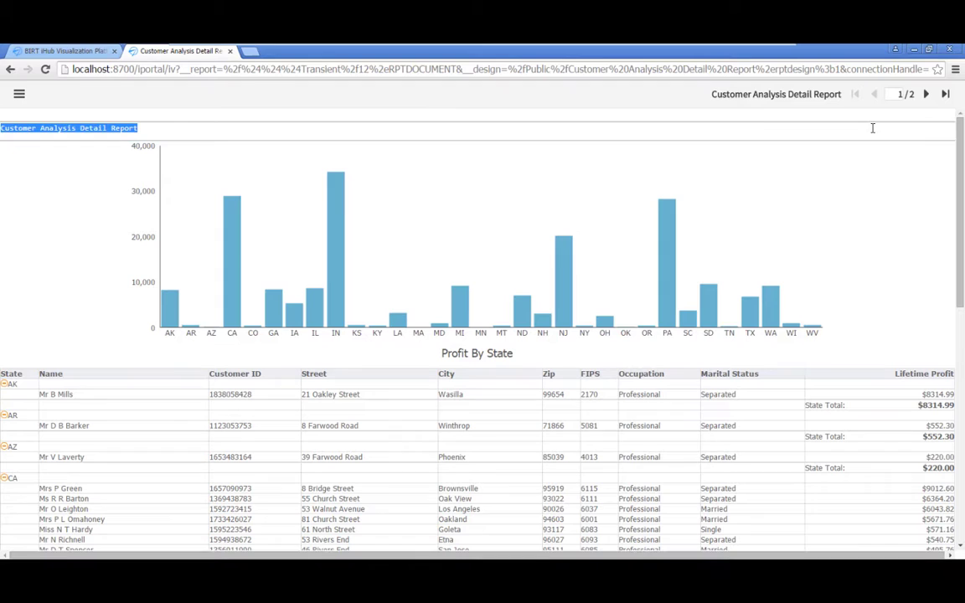
{"action": "key", "text": "BackSpace"}
{"action": "type", "text": "Lifetime Profit for Professionals"}
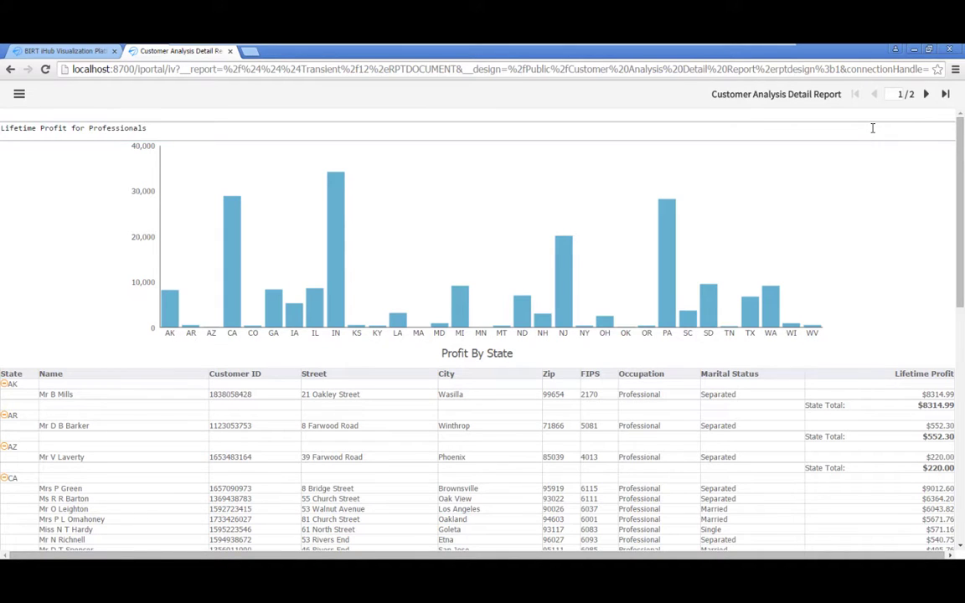
{"action": "left_click", "coordinate": [896, 179]}
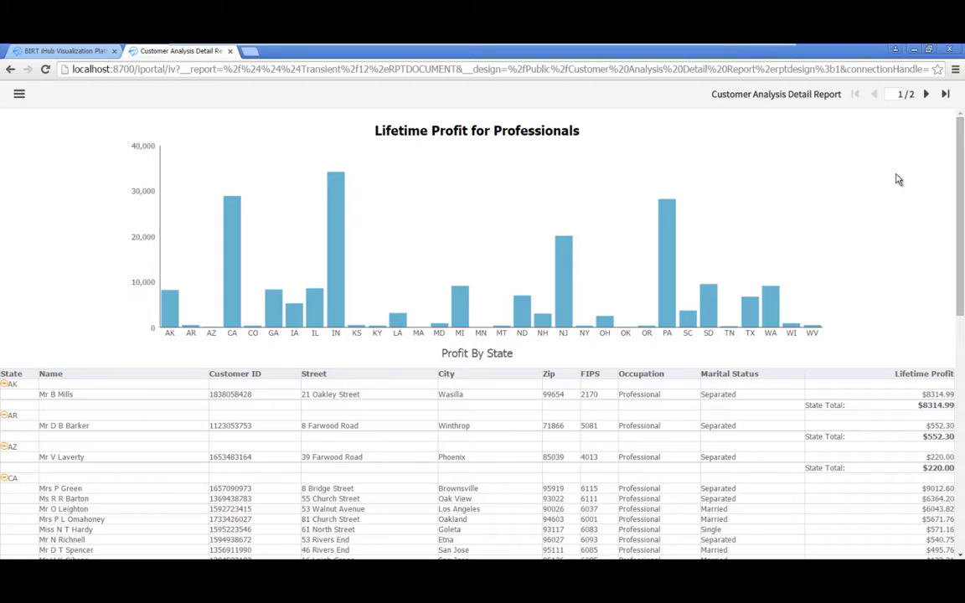
Step: Export the report content in Excel (XLS) format
{"action": "left_click", "coordinate": [19, 95]}
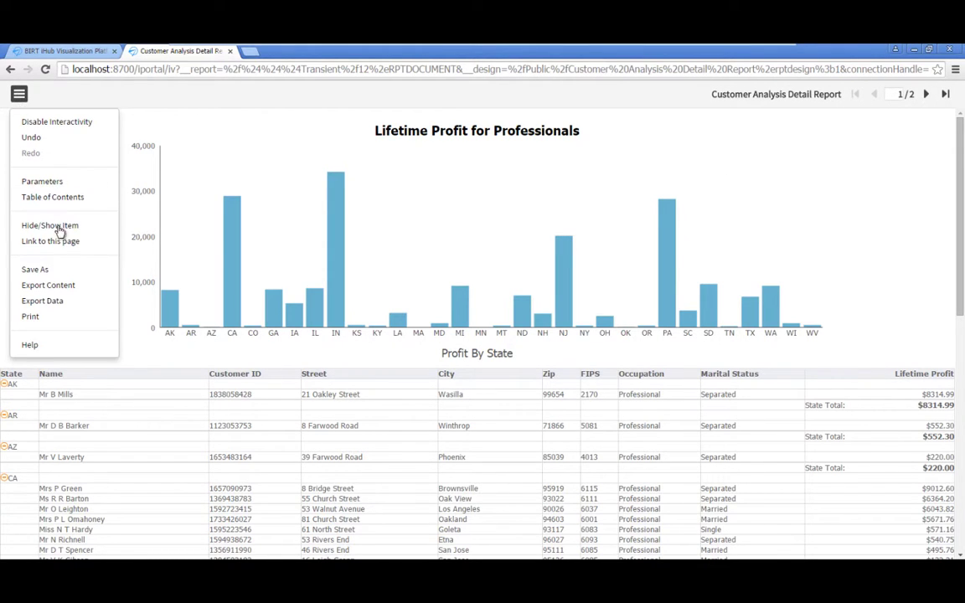
{"action": "left_click", "coordinate": [65, 286]}
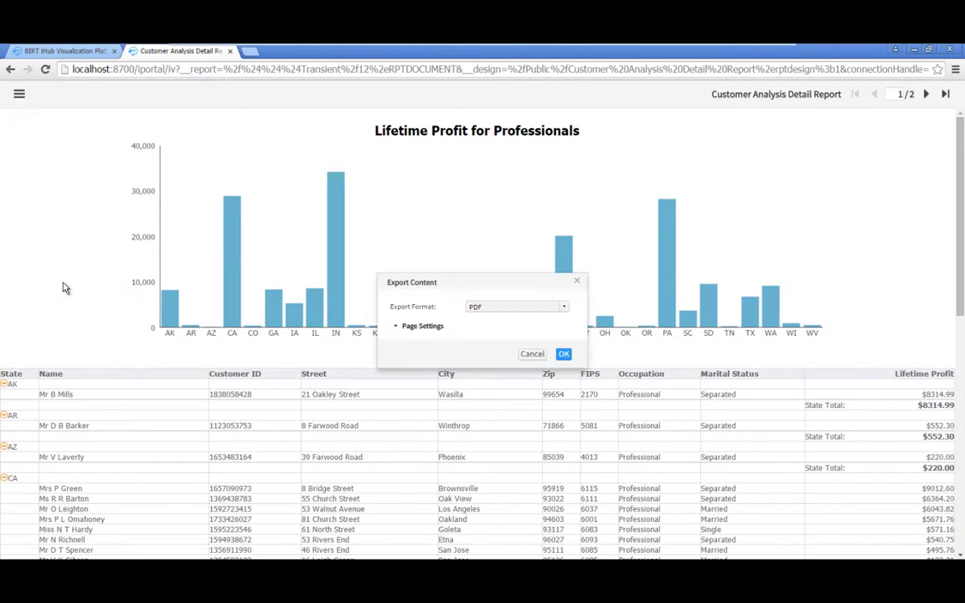
{"action": "left_click", "coordinate": [481, 308]}
{"action": "left_click", "coordinate": [485, 319]}
{"action": "left_click", "coordinate": [563, 355]}
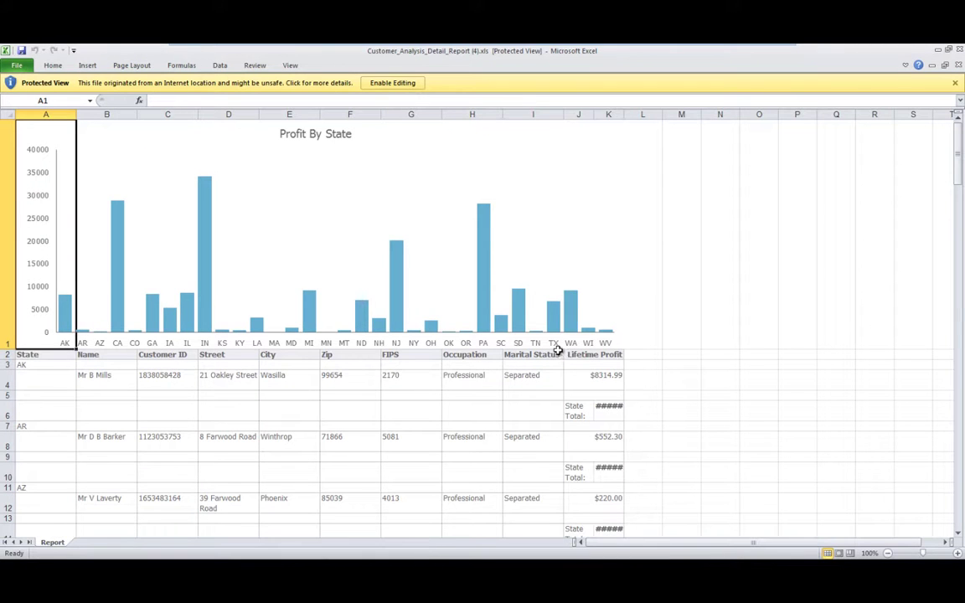
Step: Enable editing in the exported workbook and widen column K to show the State Total values
{"action": "left_click", "coordinate": [393, 83]}
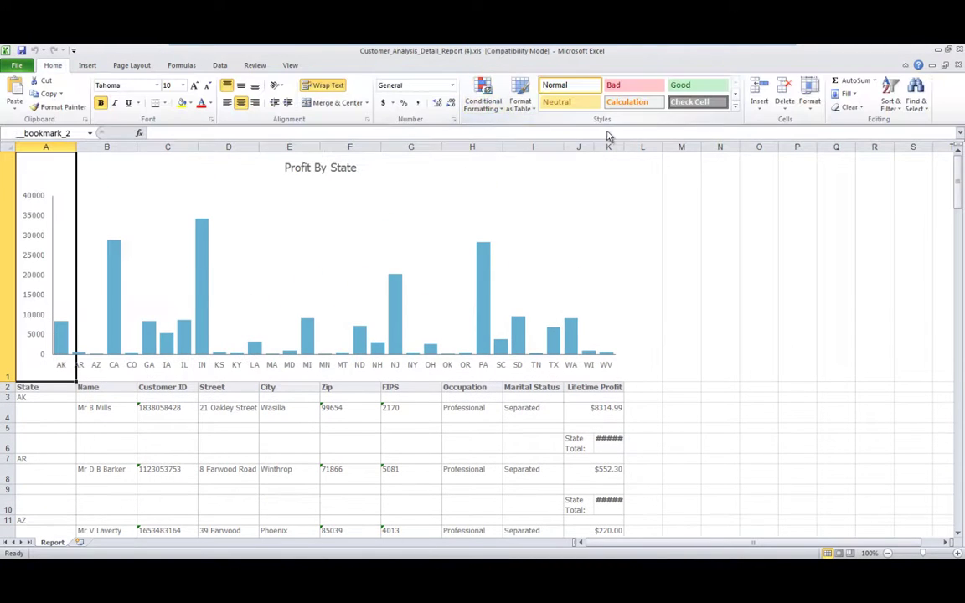
{"action": "left_click_drag", "start_coordinate": [625, 148], "coordinate": [673, 149]}
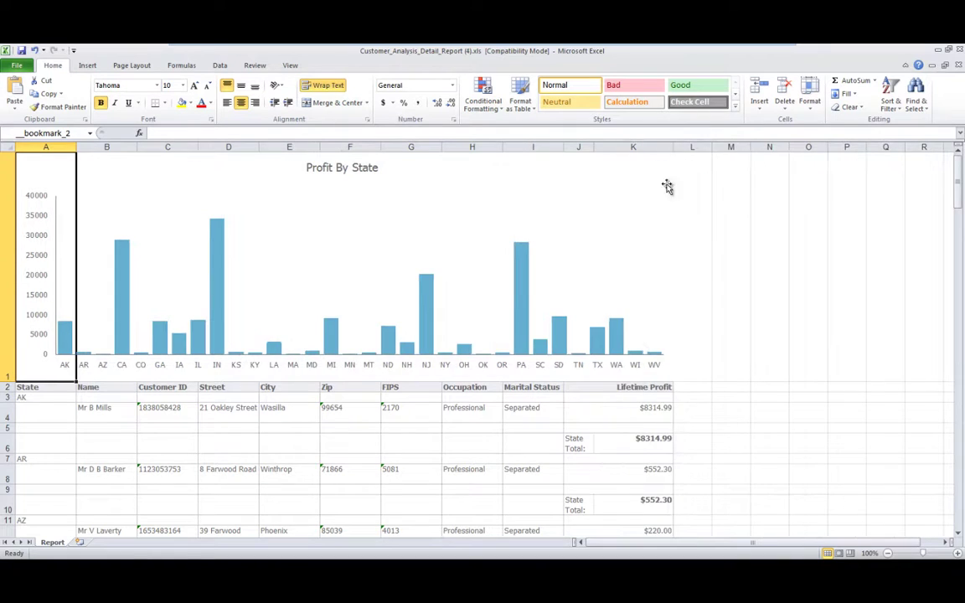
{"action": "left_click", "coordinate": [654, 441]}
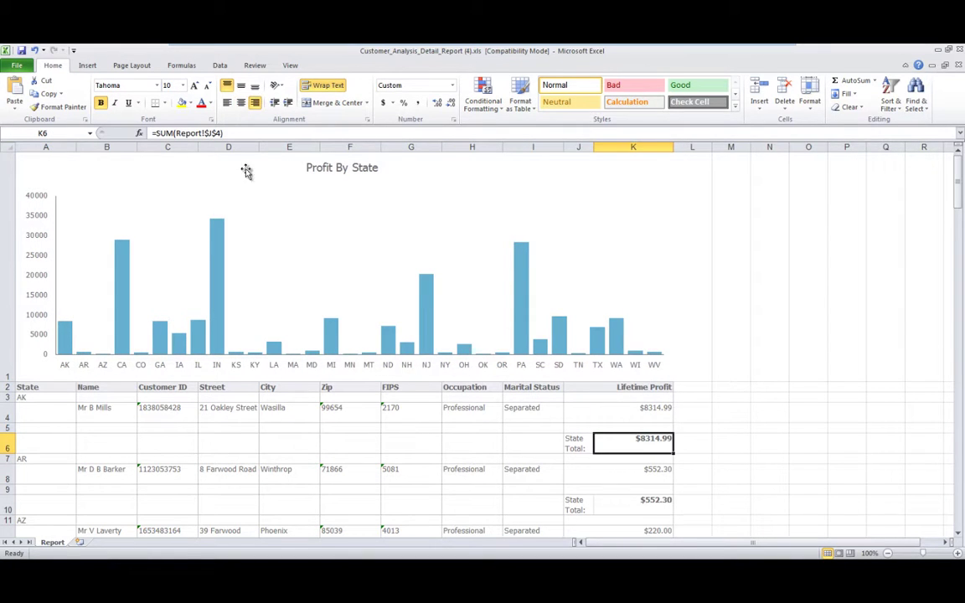
Step: Change the Profit By State chart to a line chart, then close Excel without saving
{"action": "right_click", "coordinate": [289, 254]}
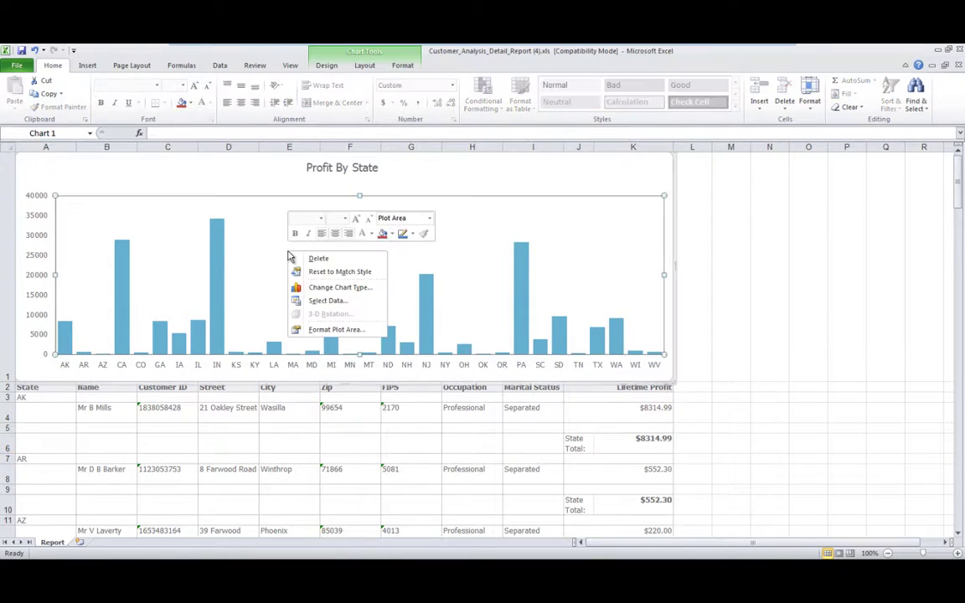
{"action": "left_click", "coordinate": [319, 288]}
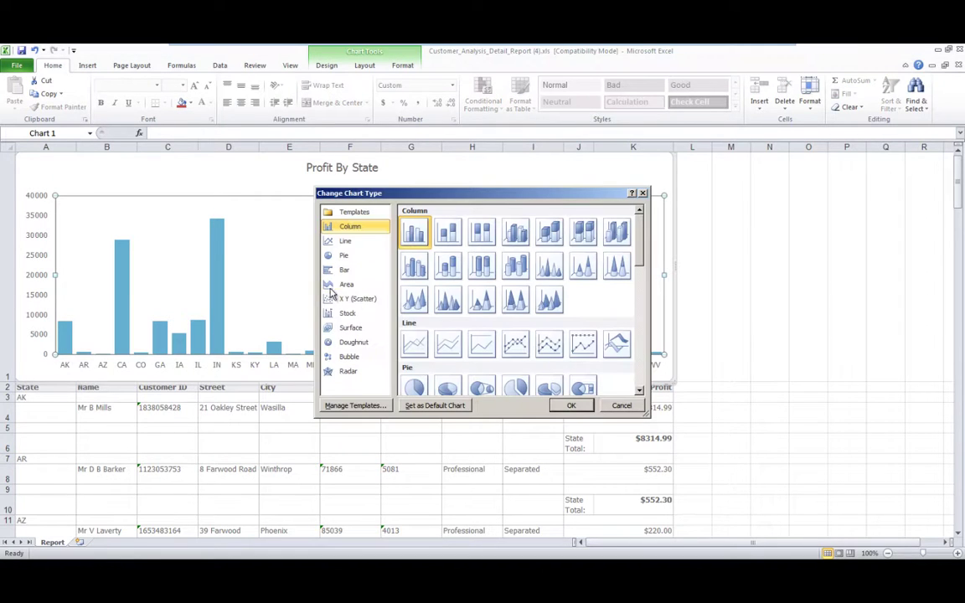
{"action": "left_click", "coordinate": [344, 240]}
{"action": "left_click", "coordinate": [568, 405]}
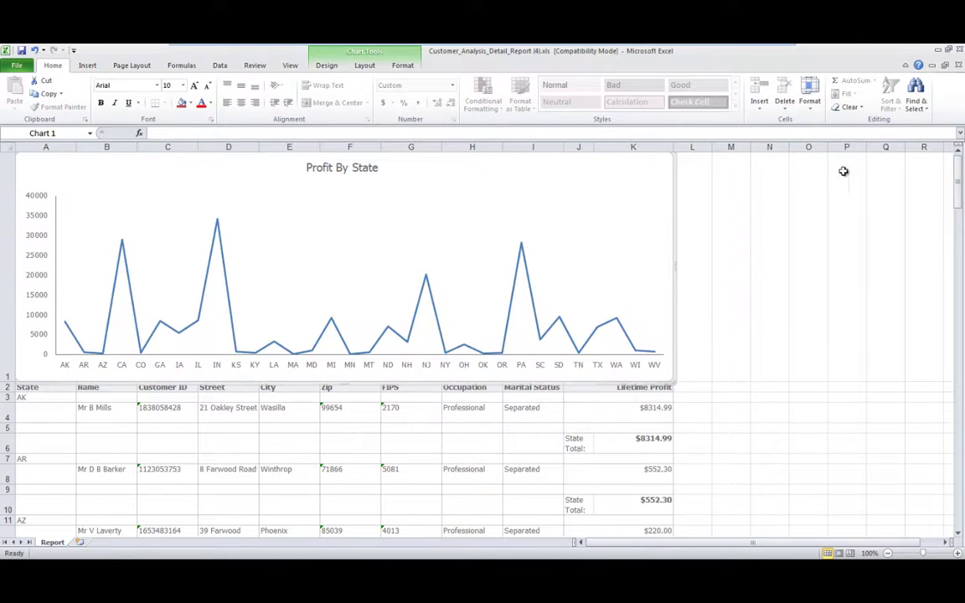
{"action": "left_click", "coordinate": [960, 52]}
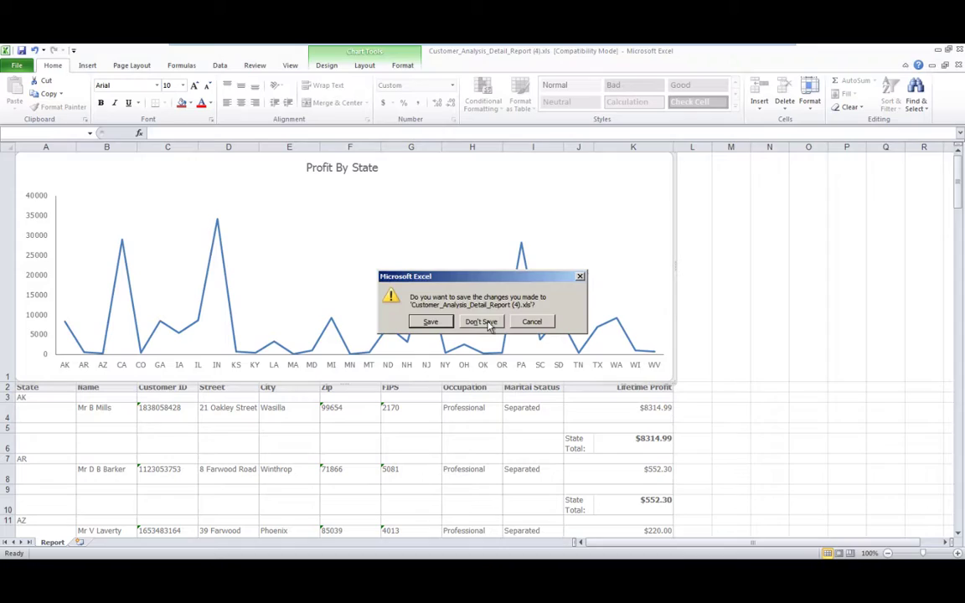
{"action": "left_click", "coordinate": [435, 290]}
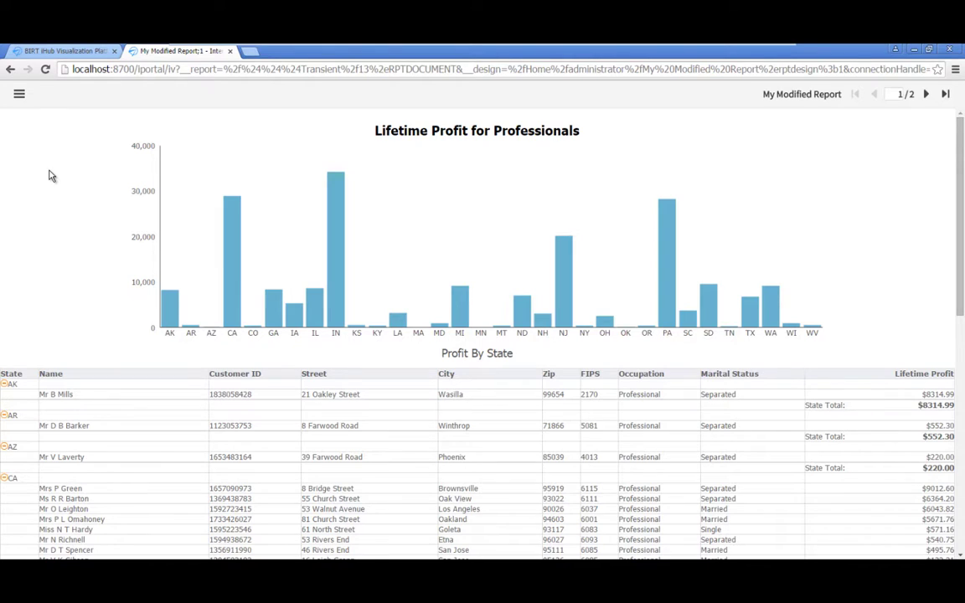
Step: Save the report as 'My Modified Report' in the home folder
{"action": "left_click", "coordinate": [18, 93]}
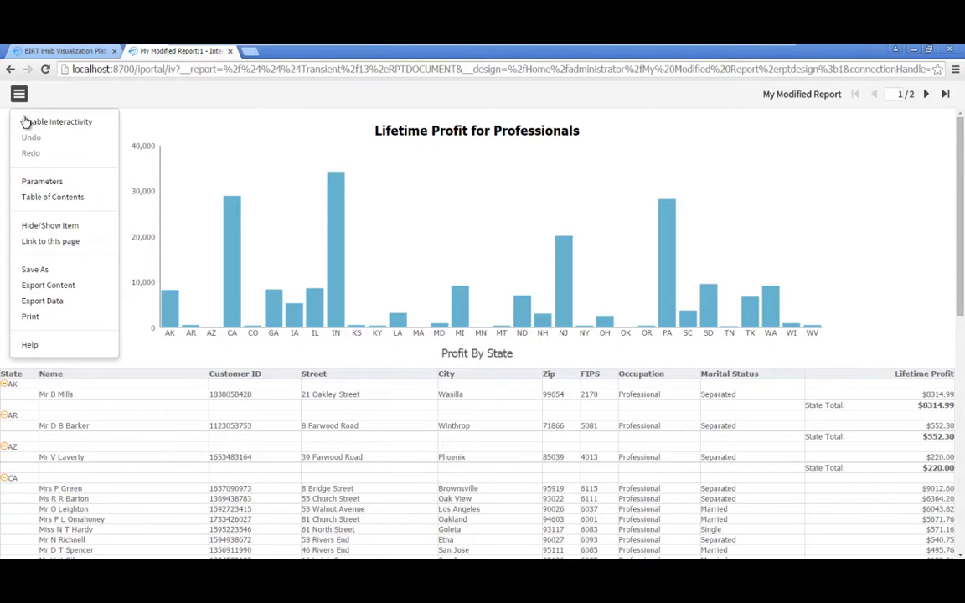
{"action": "left_click", "coordinate": [36, 269]}
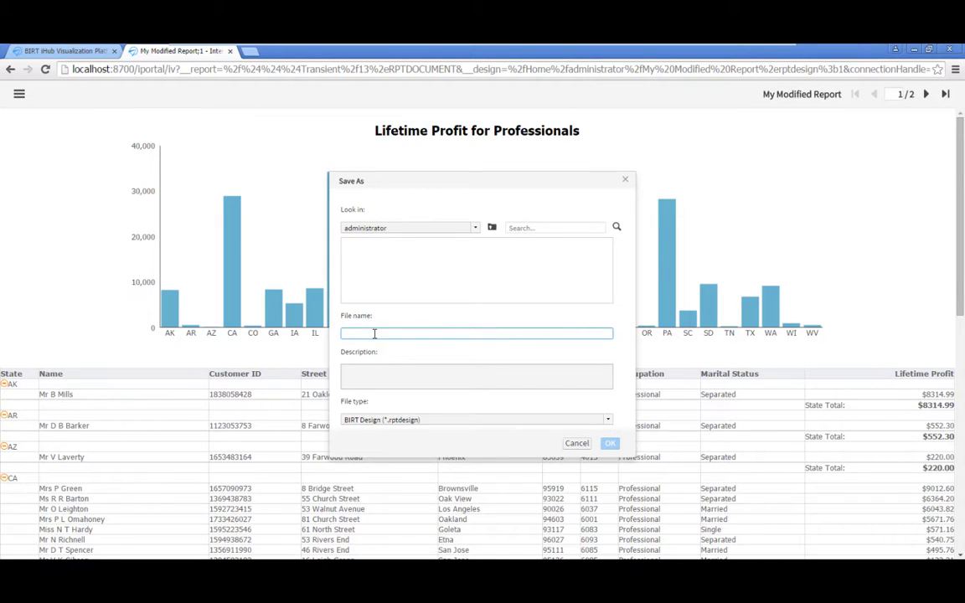
{"action": "type", "text": "My Modified Report"}
{"action": "left_click", "coordinate": [610, 445]}
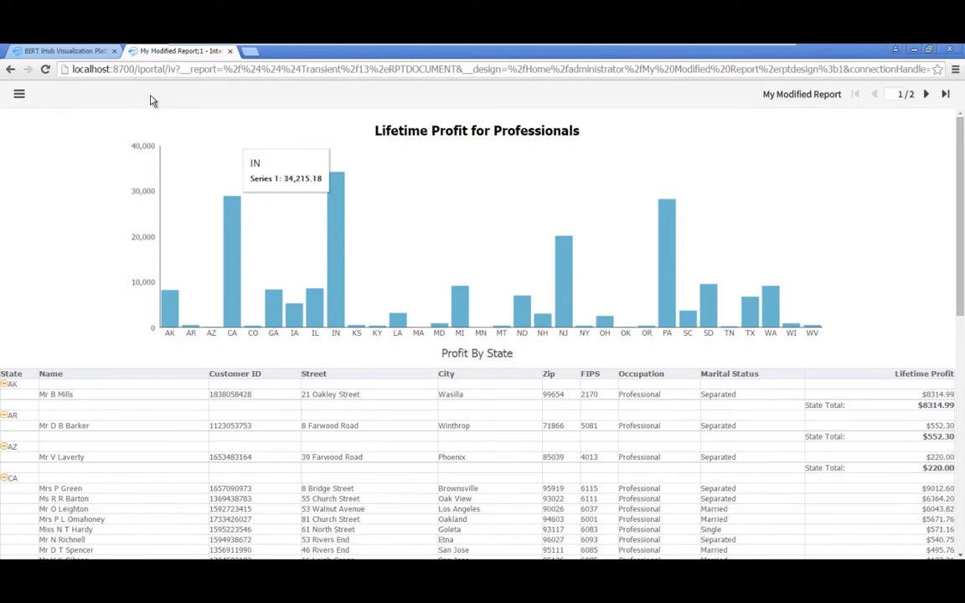
Step: Open the administrator folder and run My Modified Report, accepting the parameters
{"action": "left_click", "coordinate": [67, 51]}
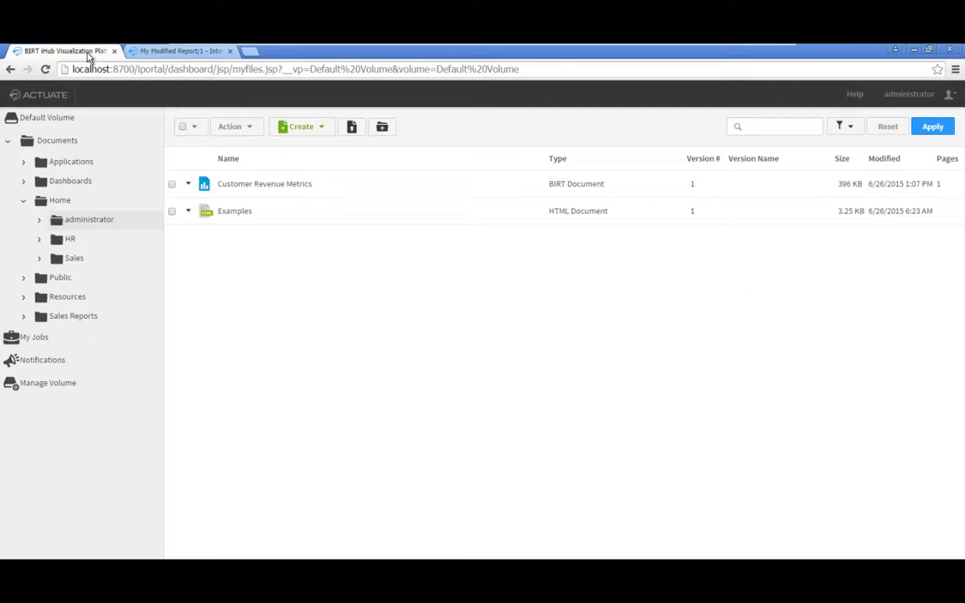
{"action": "left_click", "coordinate": [91, 220]}
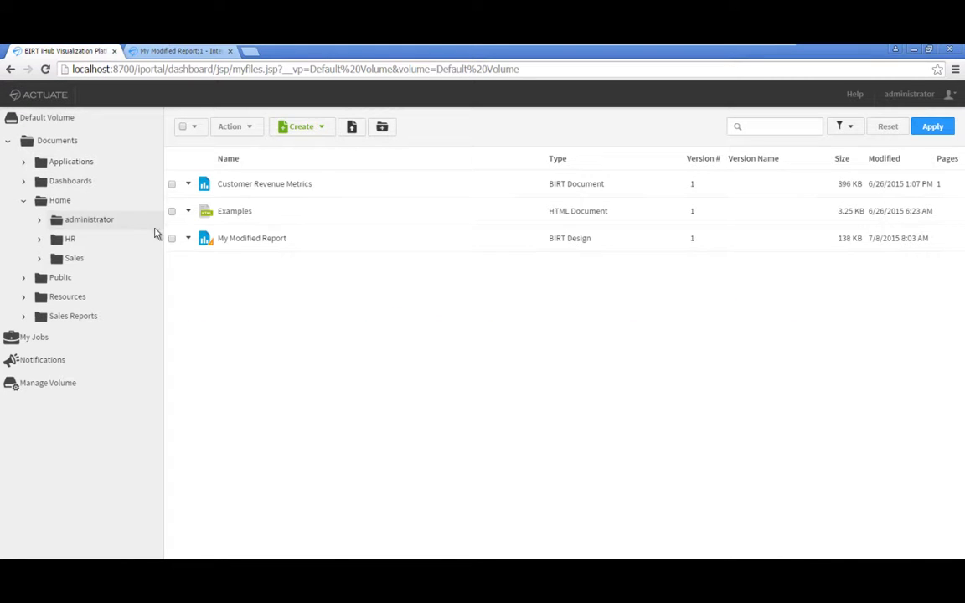
{"action": "left_click", "coordinate": [244, 239]}
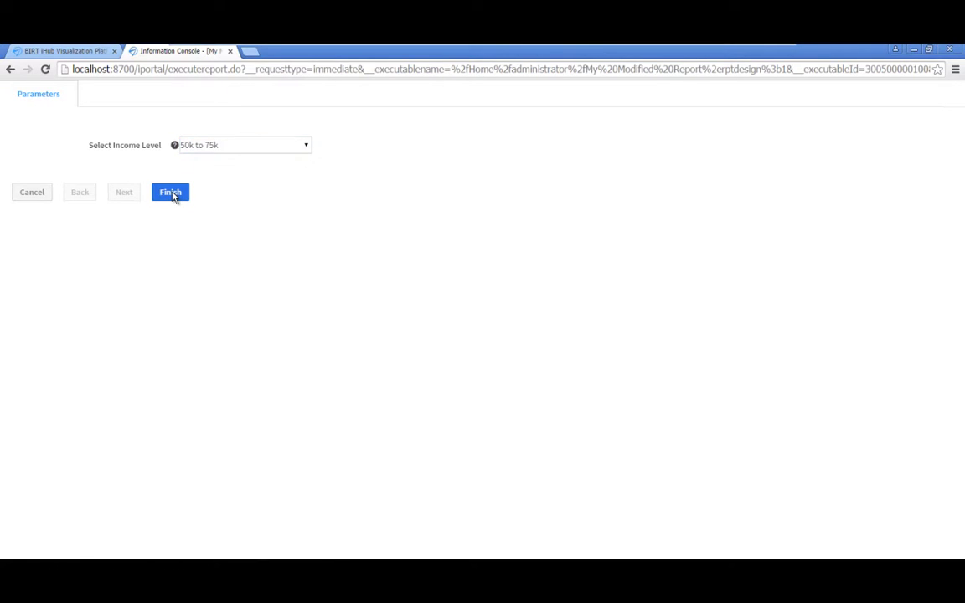
{"action": "left_click", "coordinate": [170, 194]}
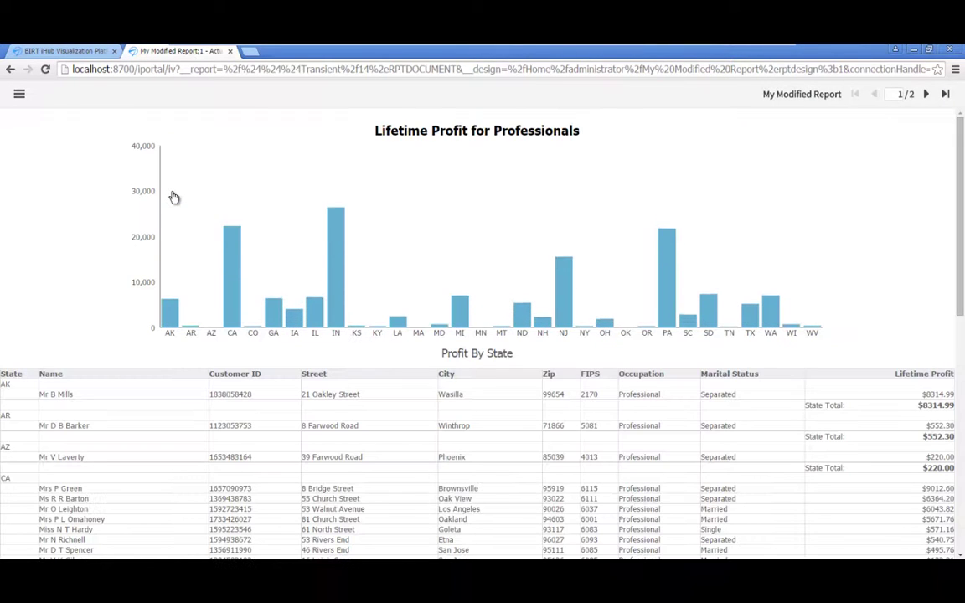